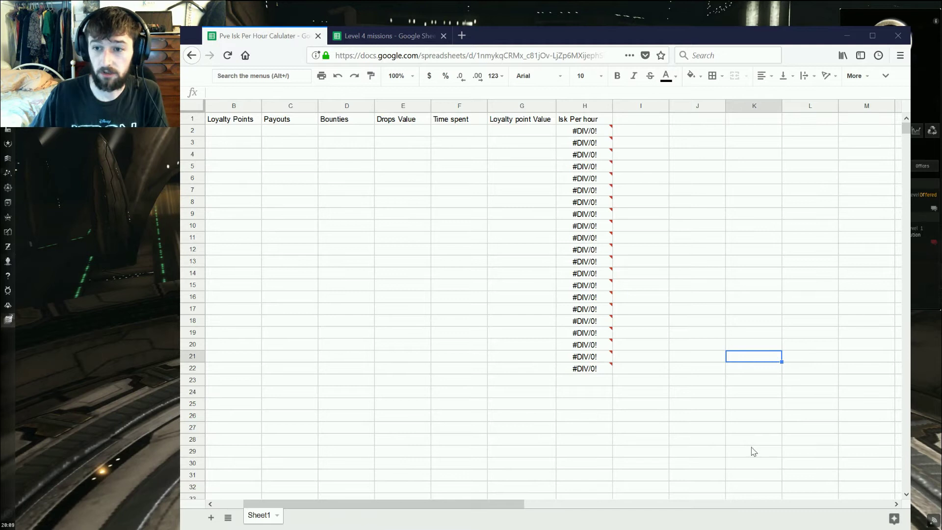
# Step: Enter 'gurista hub' as the mission/site in cell A2 of the calculator
pyautogui.click(735, 440)
pyautogui.click(252, 137)
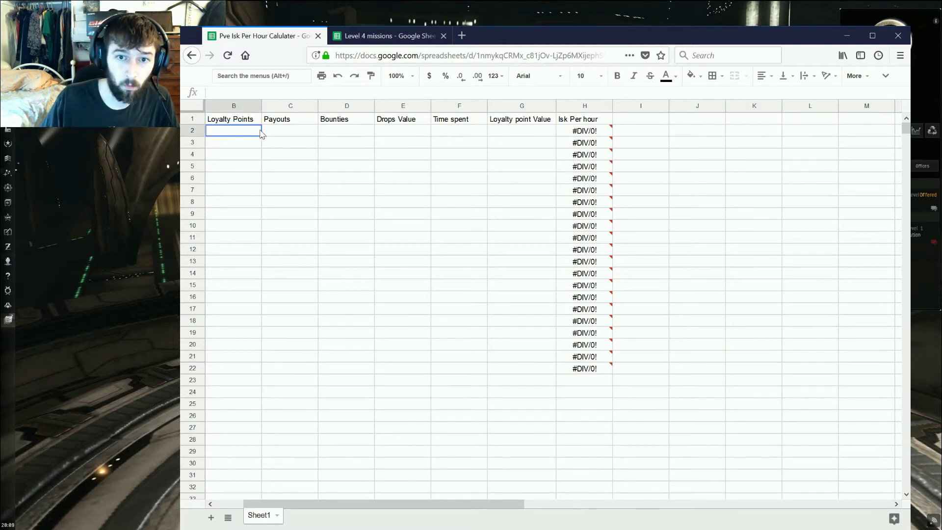
pyautogui.moveTo(333, 505); pyautogui.dragTo(228, 504)
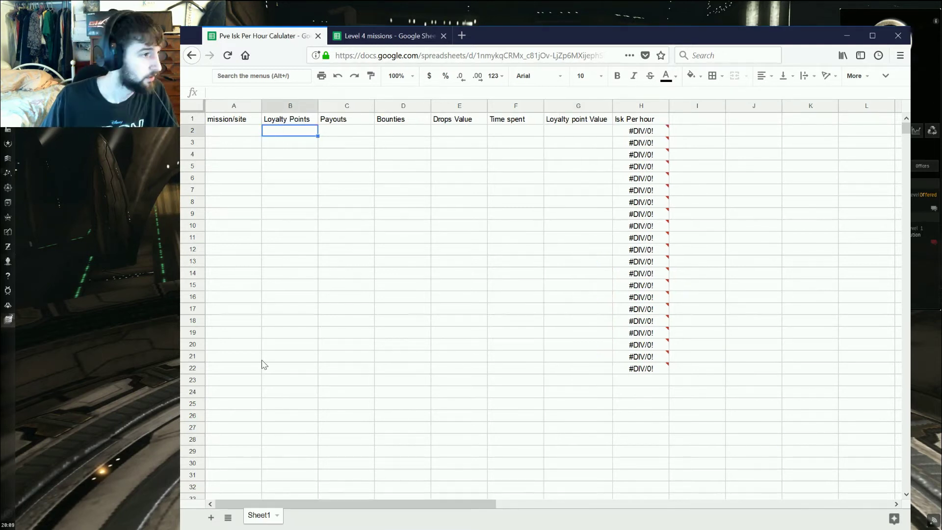
pyautogui.click(240, 133)
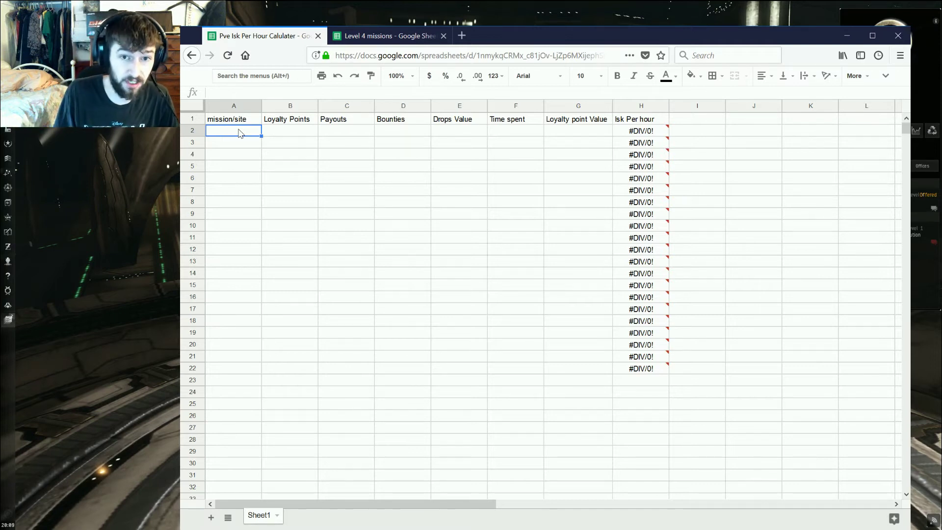
pyautogui.write('gurista')
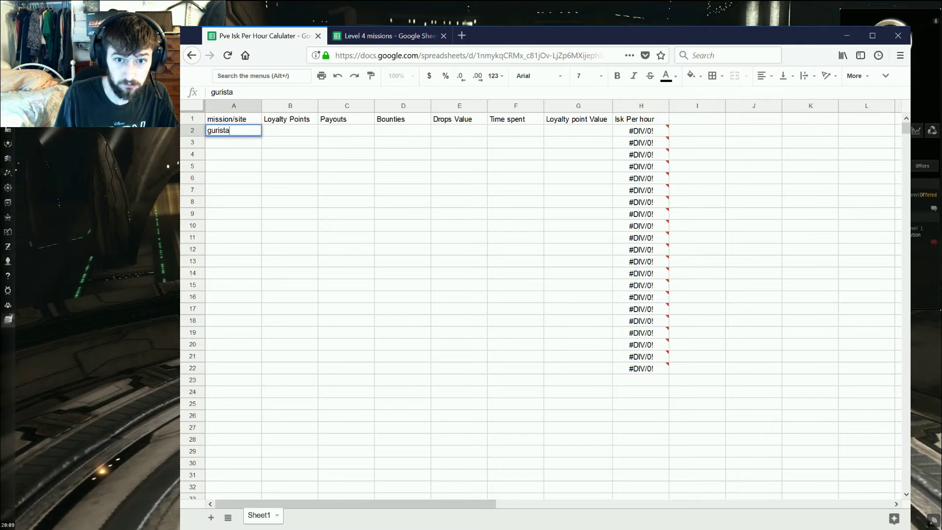
pyautogui.write(' hub')
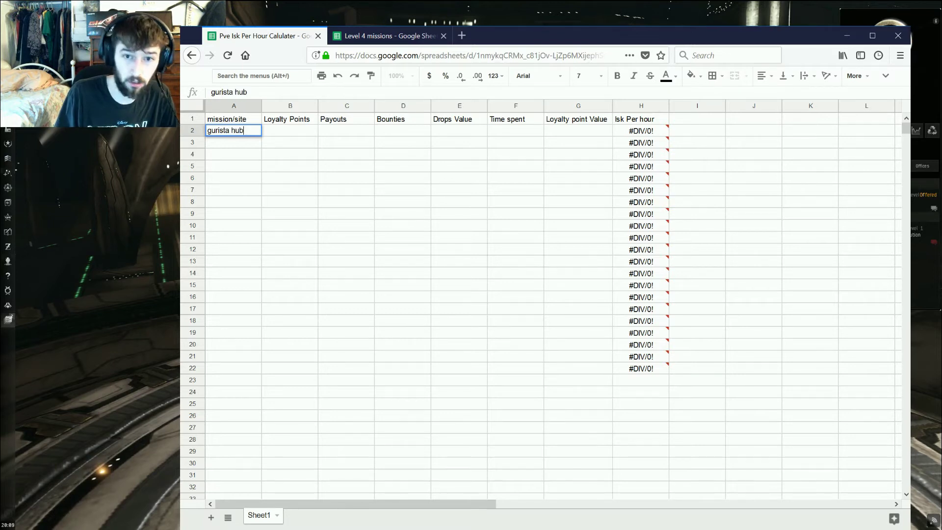
pyautogui.click(290, 130)
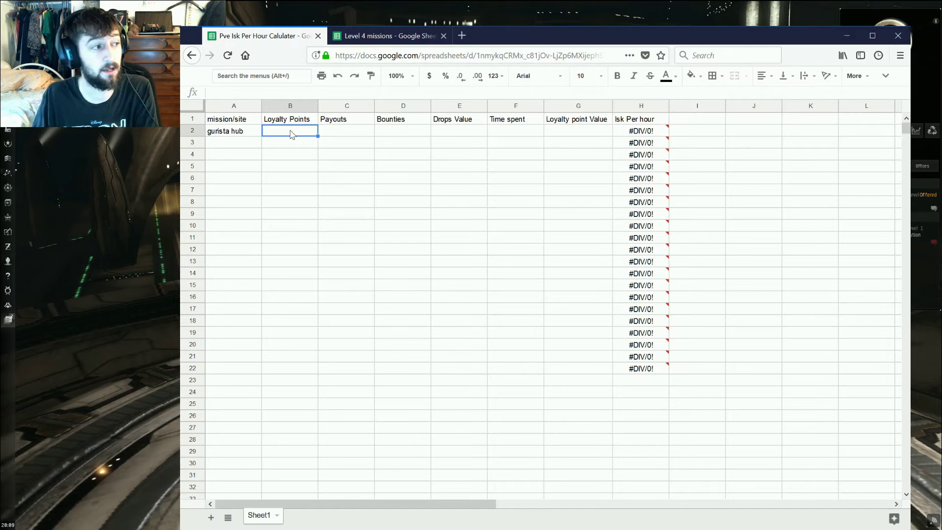
pyautogui.click(573, 131)
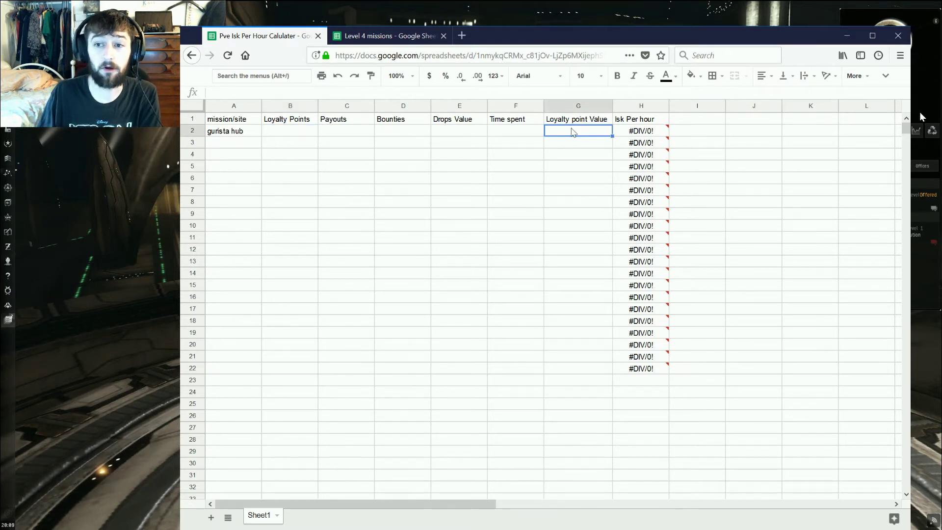
# Step: Enter 5000 Loyalty Points and a Loyalty point Value of 1500 for the gurista hub row
pyautogui.click(310, 131)
pyautogui.write('5000')
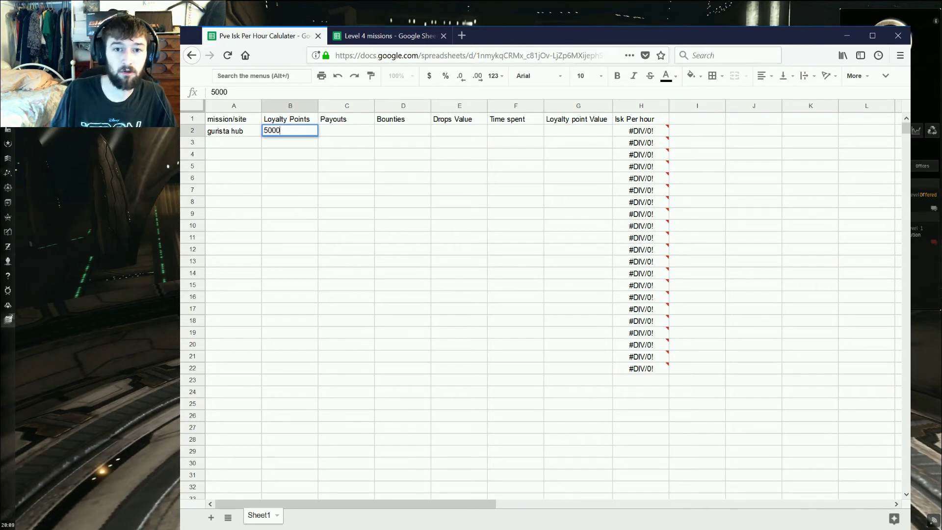
pyautogui.press('Tab')
pyautogui.click(575, 133)
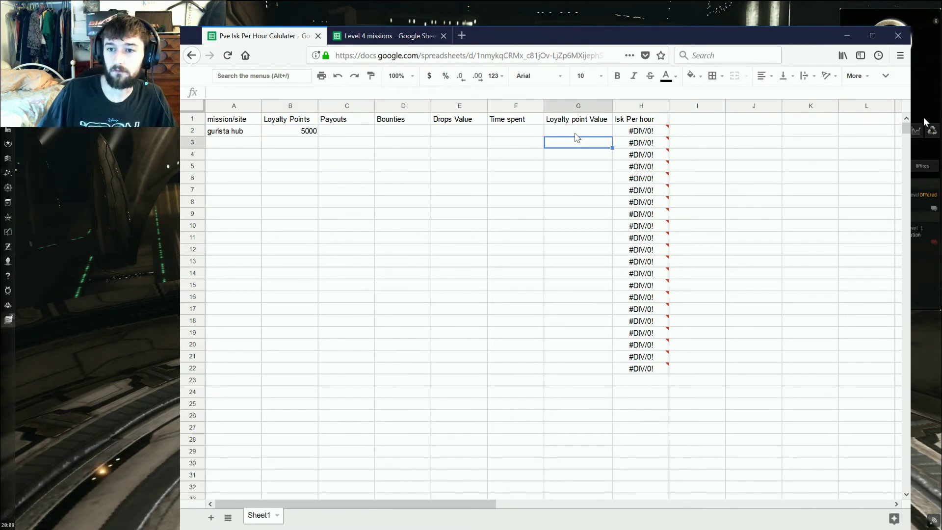
pyautogui.write('15000')
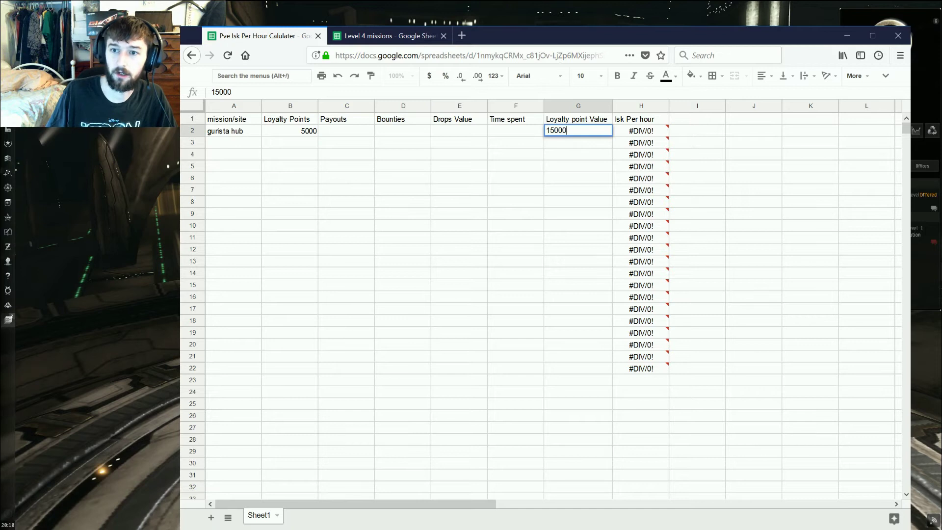
pyautogui.press('BackSpace')
pyautogui.click(554, 193)
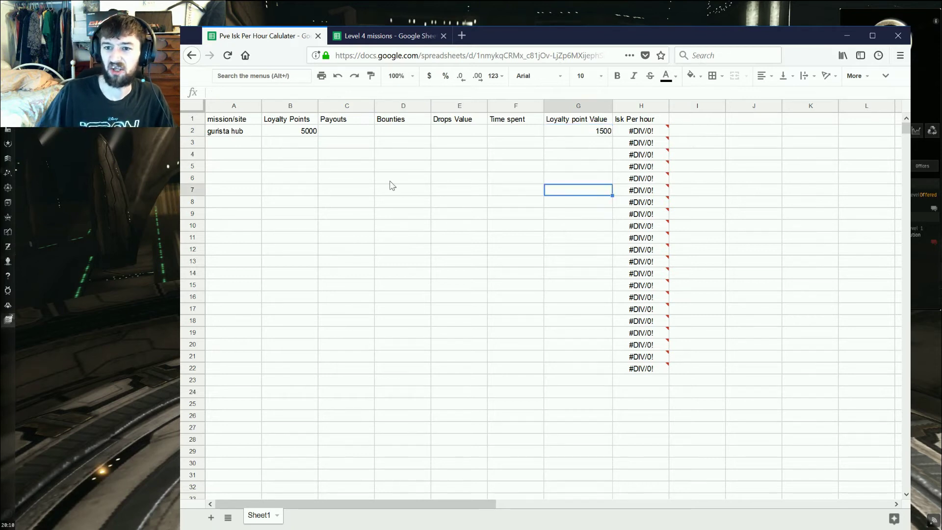
pyautogui.click(360, 132)
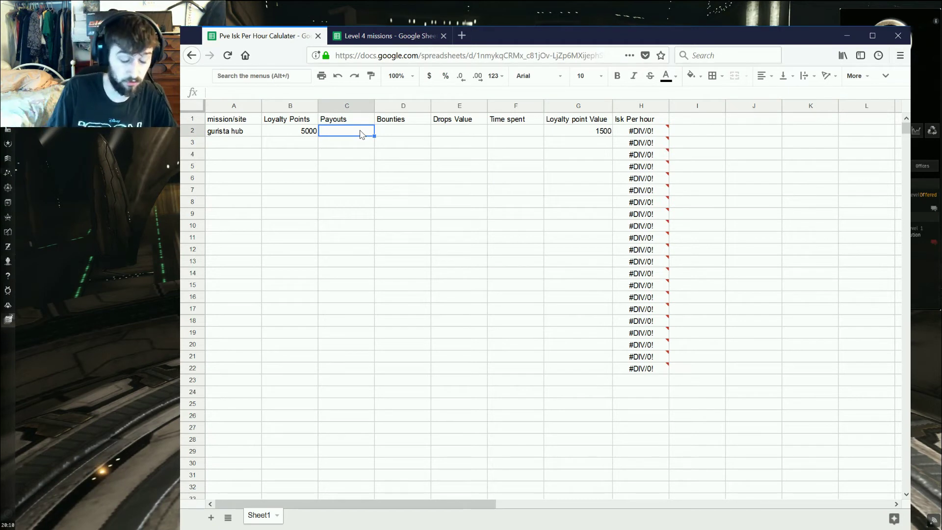
# Step: Enter 32000000 Bounties and 9 Time spent for gurista hub, giving 263.3333333 ISK per hour
pyautogui.click(403, 136)
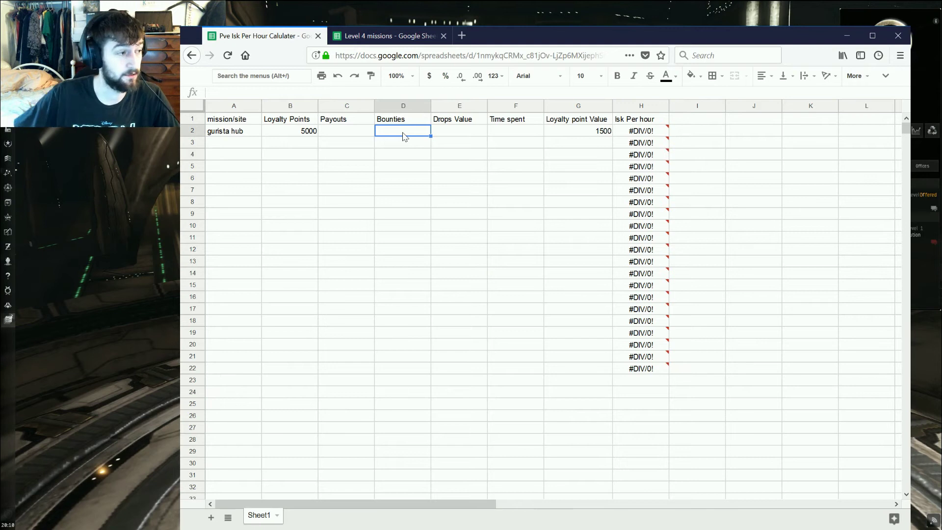
pyautogui.write('b')
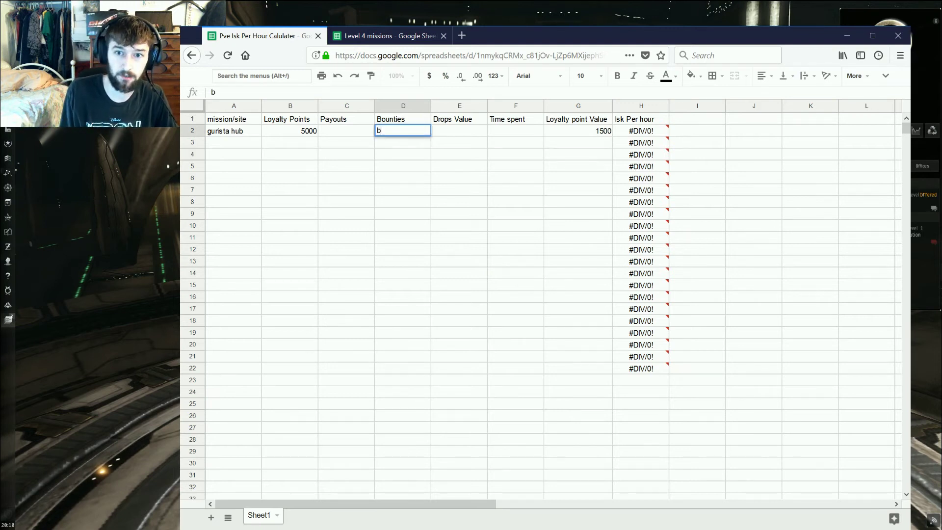
pyautogui.press('BackSpace')
pyautogui.press('BackSpace')
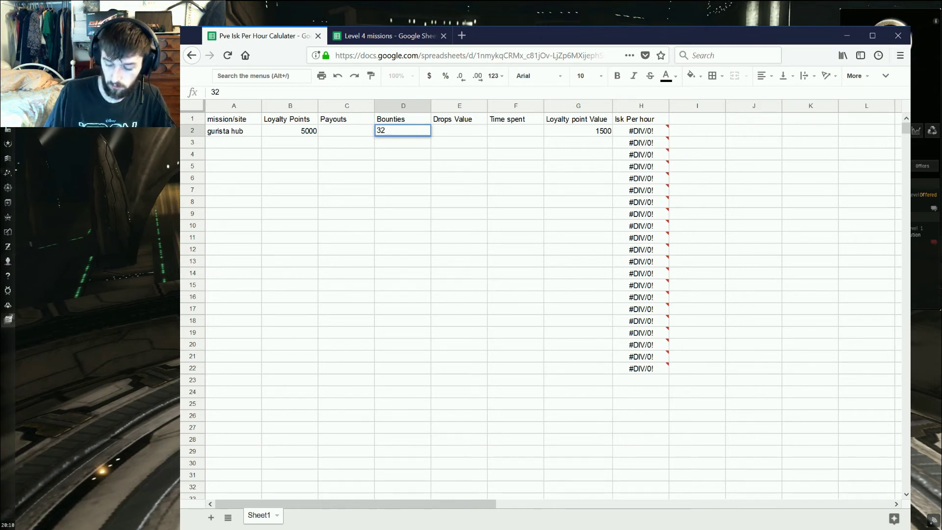
pyautogui.write('32000000')
pyautogui.click(403, 191)
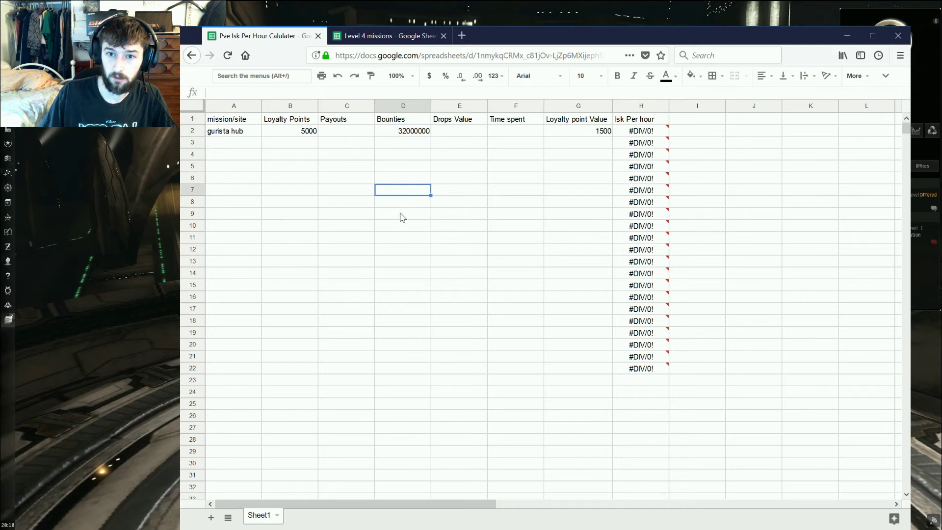
pyautogui.click(517, 132)
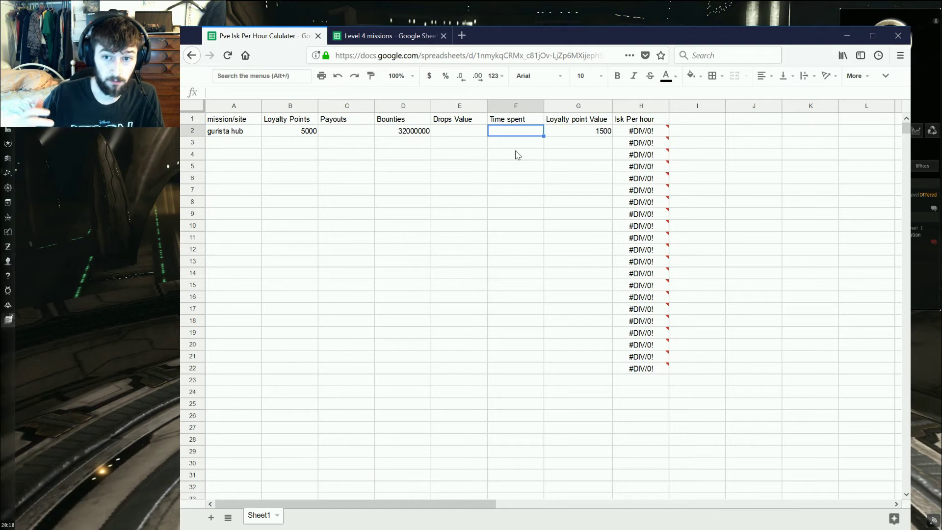
pyautogui.write('9')
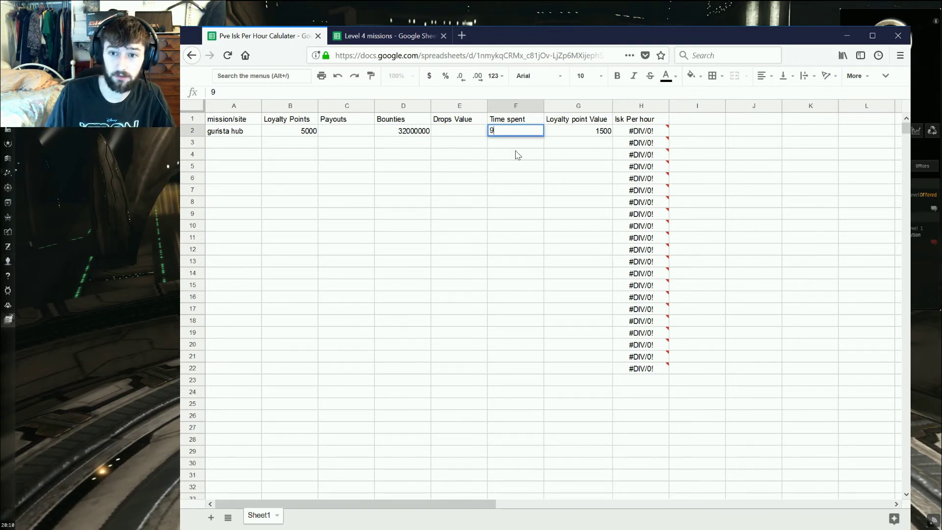
pyautogui.press('Return')
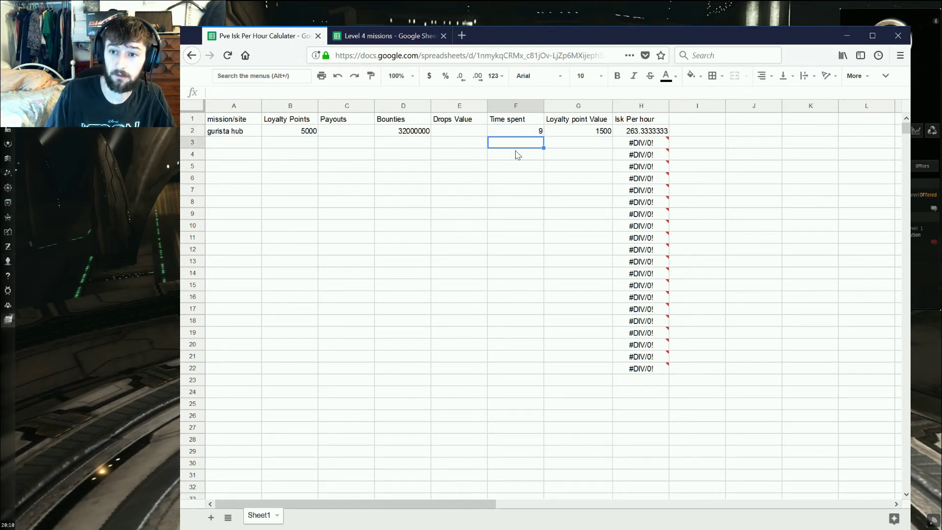
# Step: Check H2's ISK per hour formula, then change the gurista hub's Loyalty point Value to 1200
pyautogui.click(631, 143)
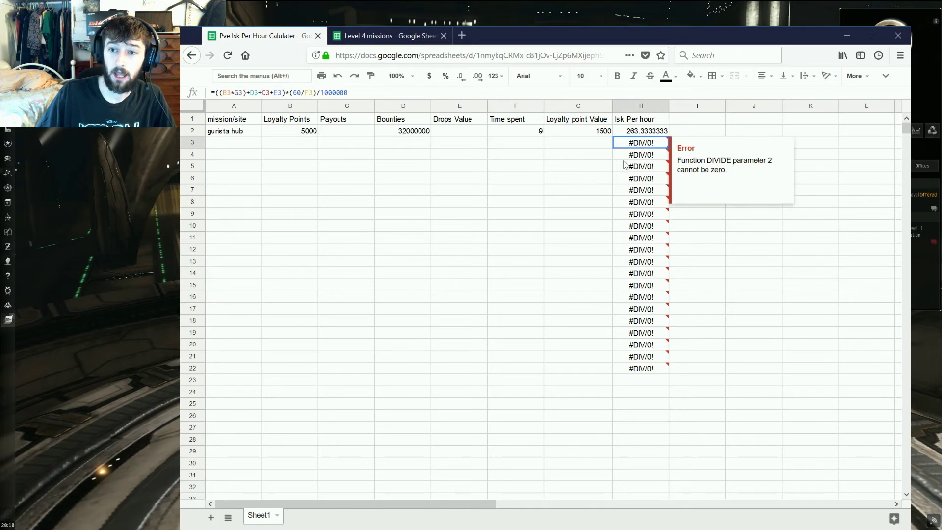
pyautogui.click(638, 135)
pyautogui.moveTo(621, 167)
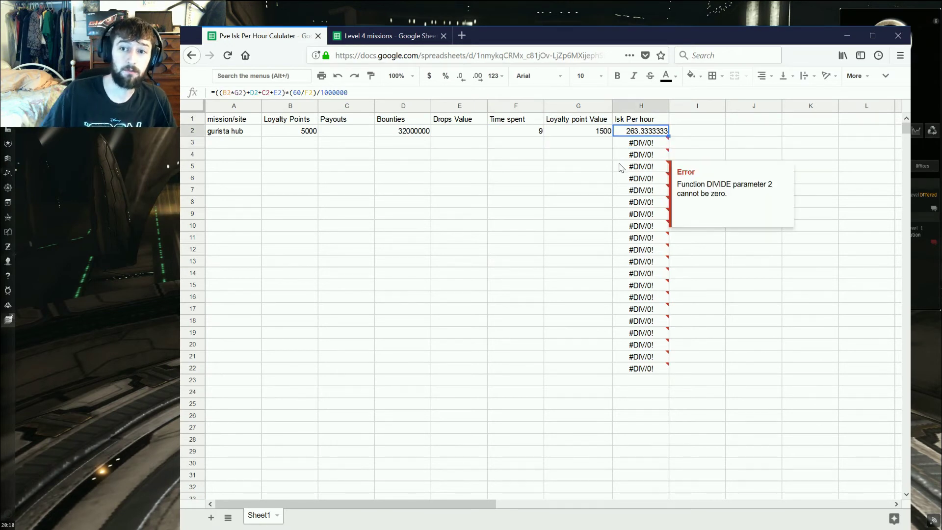
pyautogui.click(588, 133)
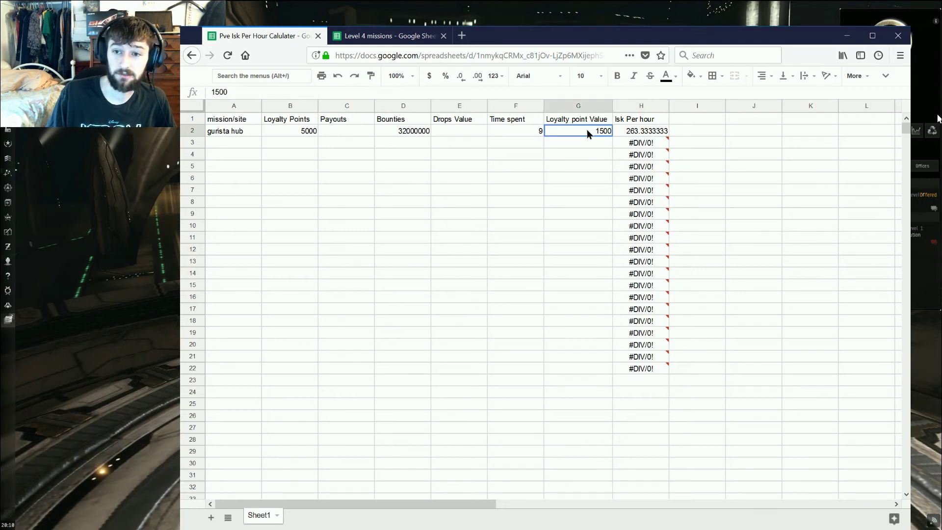
pyautogui.doubleClick(607, 132)
pyautogui.doubleClick(604, 131)
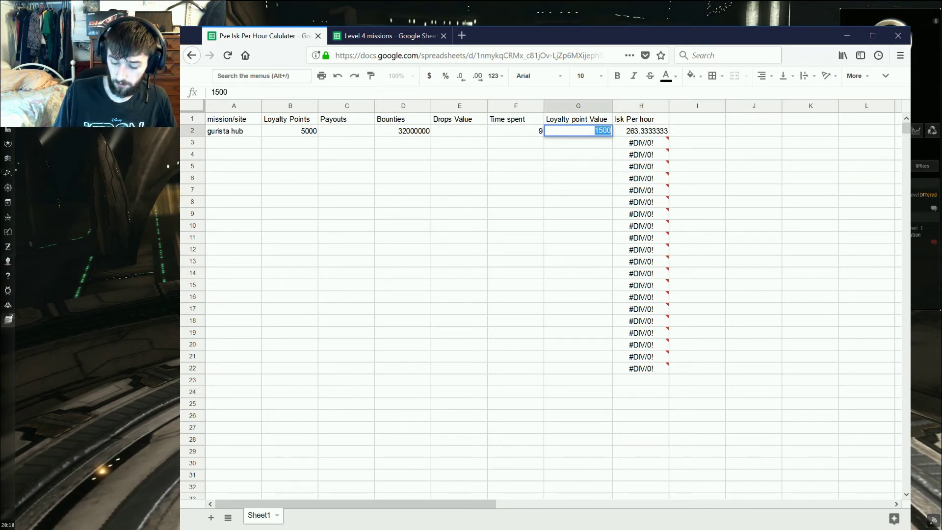
pyautogui.write('1200')
pyautogui.press('Return')
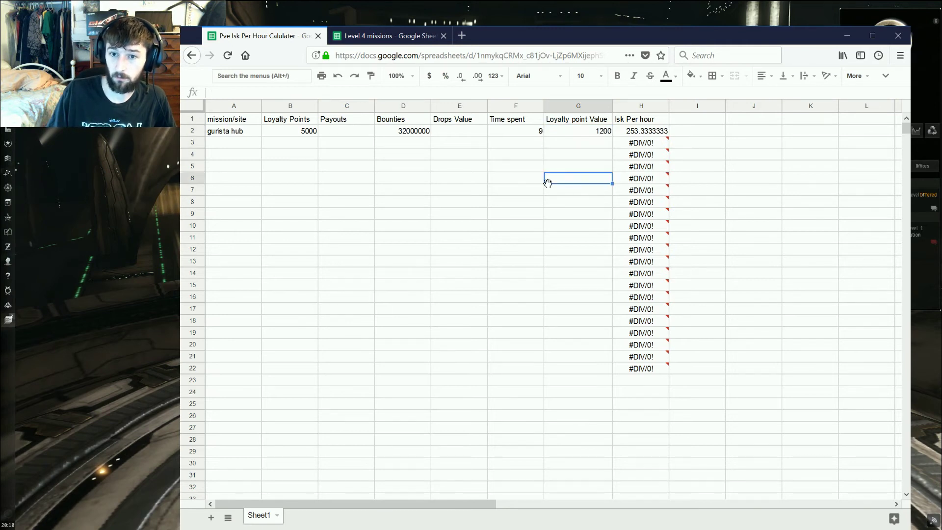
pyautogui.click(404, 166)
pyautogui.click(579, 134)
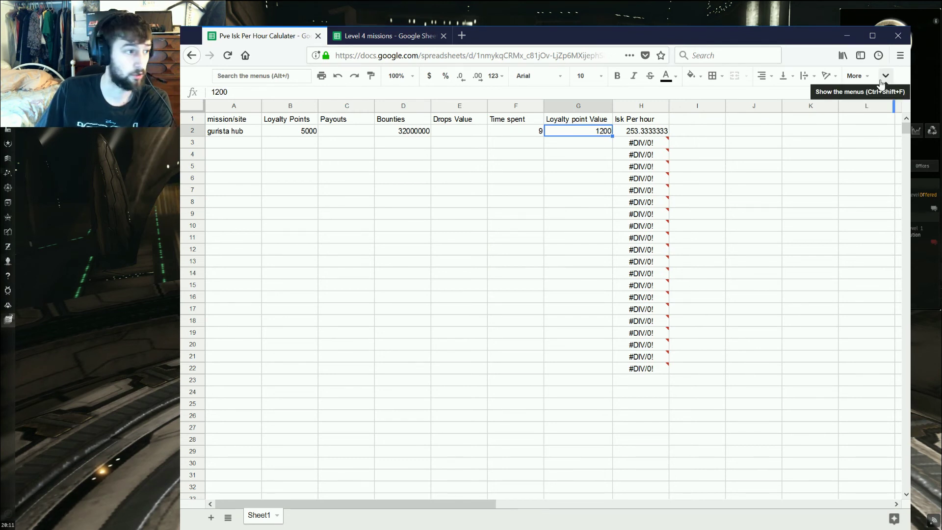
# Step: In the Level 4 missions sheet, review Dread Pirate Scarlet's loyalty points, payouts, bounties, drops and time
pyautogui.click(391, 36)
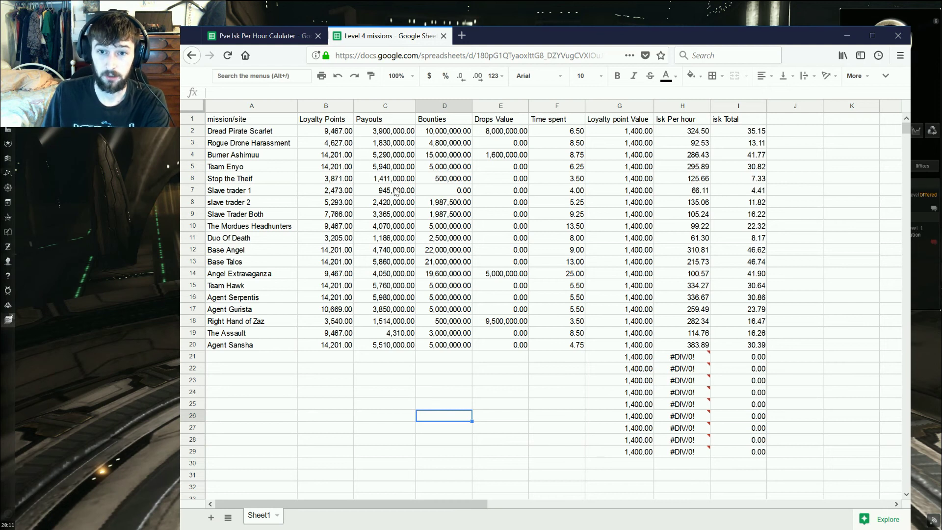
pyautogui.click(253, 134)
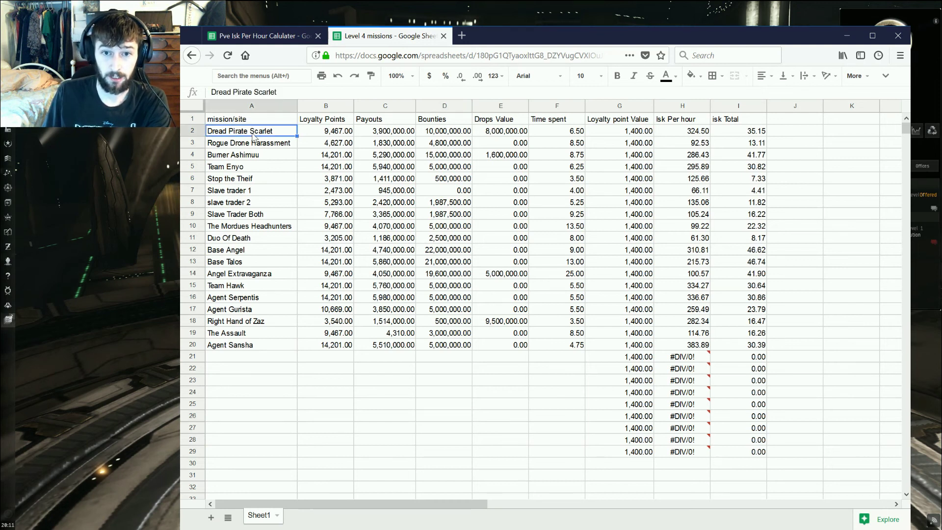
pyautogui.click(335, 133)
pyautogui.click(373, 134)
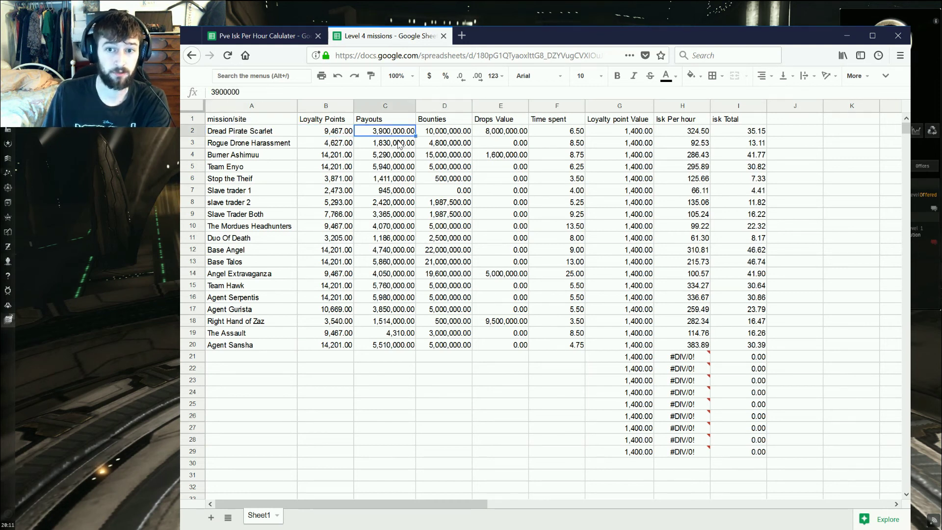
pyautogui.click(435, 135)
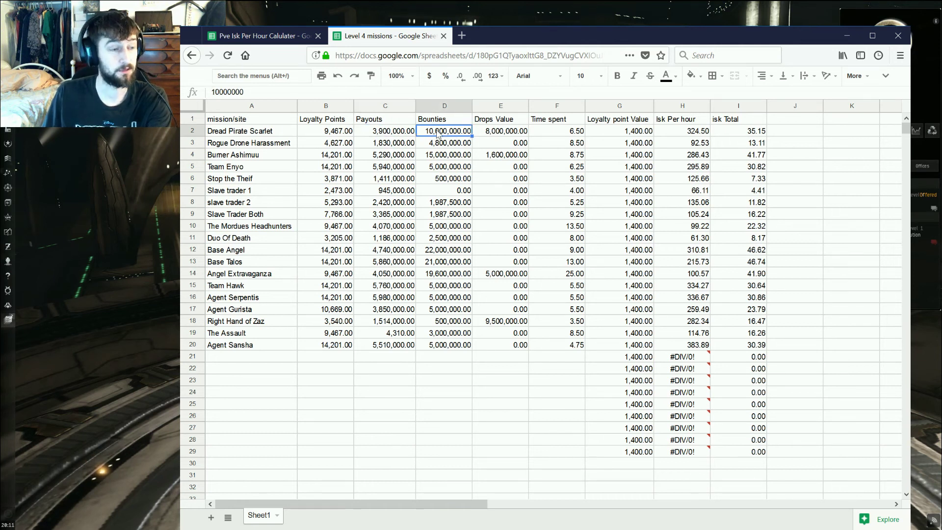
pyautogui.click(497, 135)
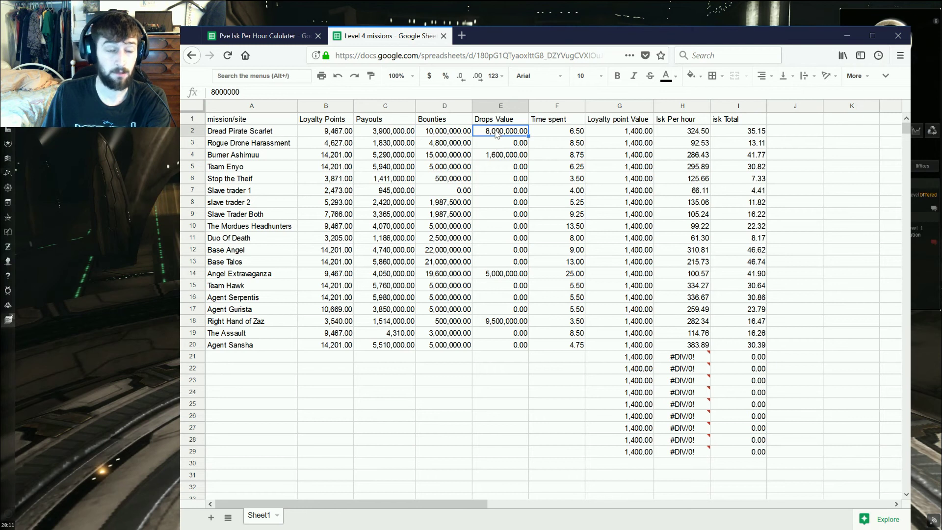
pyautogui.click(548, 135)
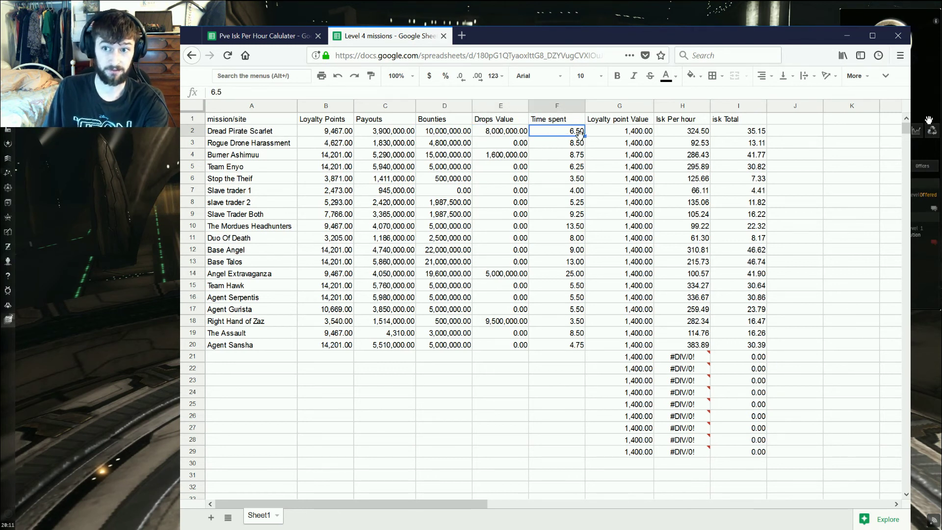
# Step: Inspect the Isk Per hour and isk Total formulas, comparing briefly with the calculator sheet
pyautogui.click(702, 135)
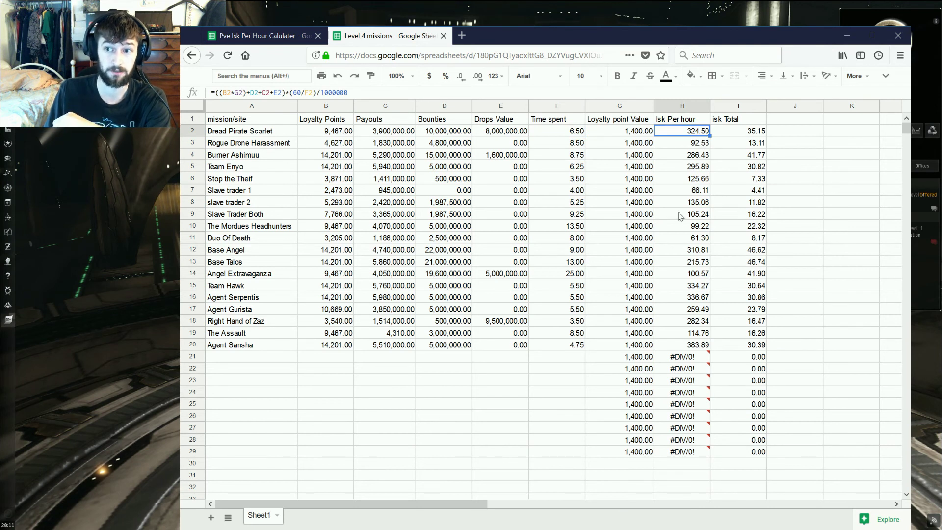
pyautogui.click(755, 133)
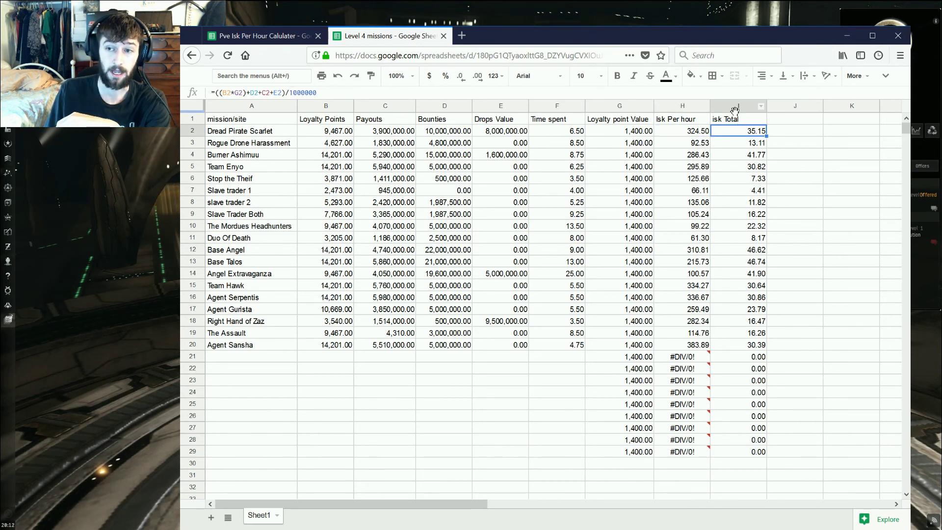
pyautogui.click(288, 43)
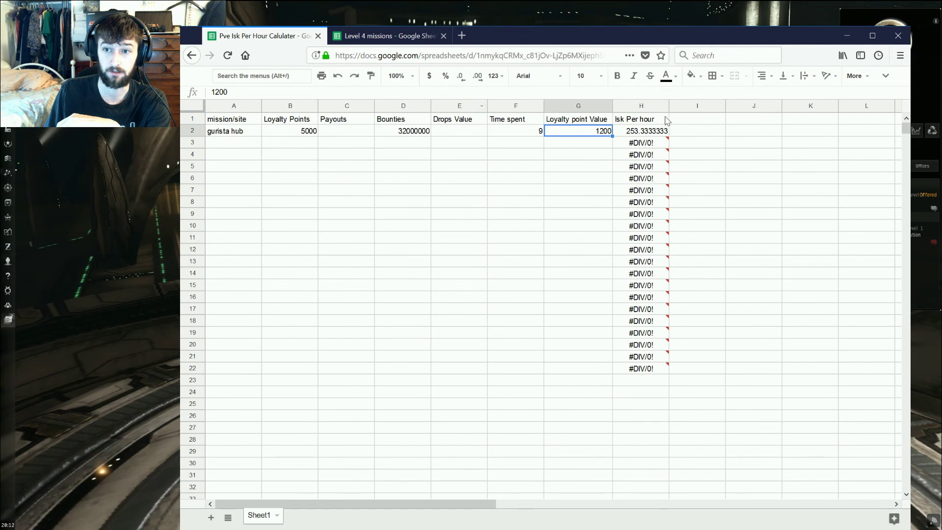
pyautogui.click(365, 43)
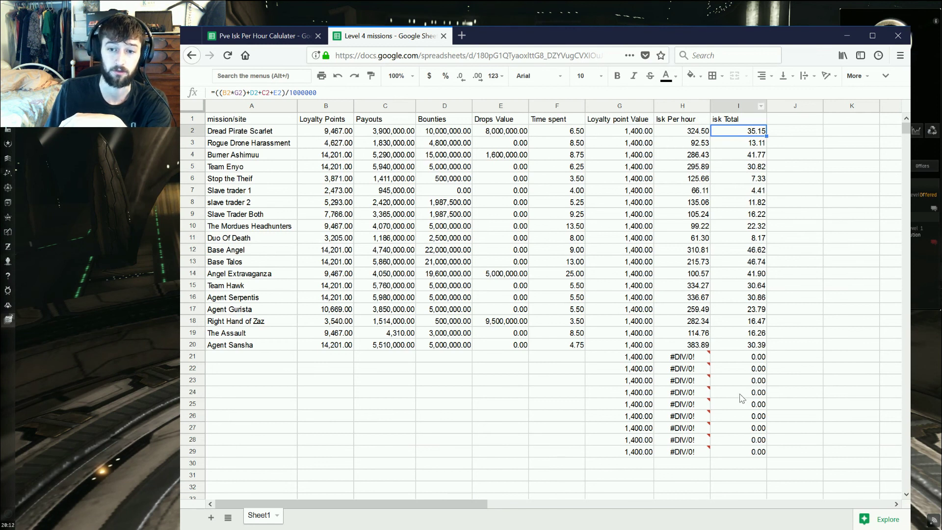
pyautogui.click(239, 361)
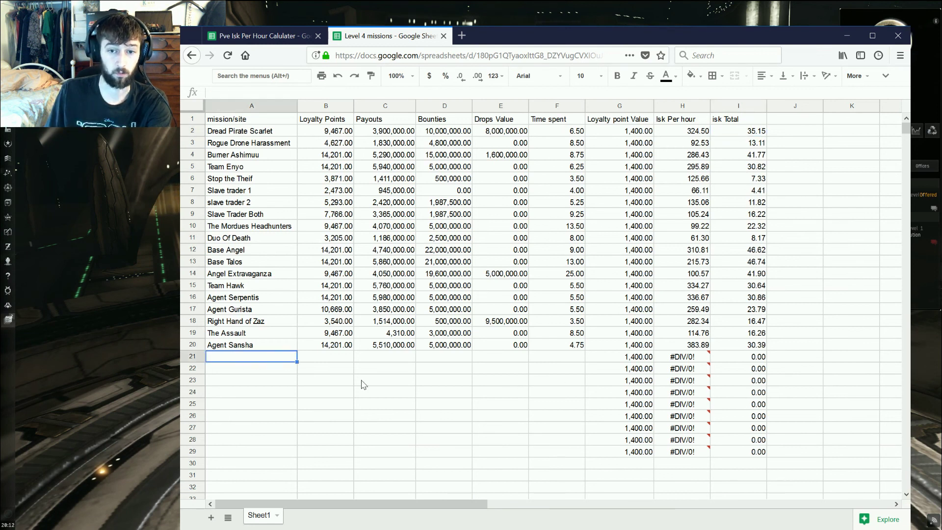